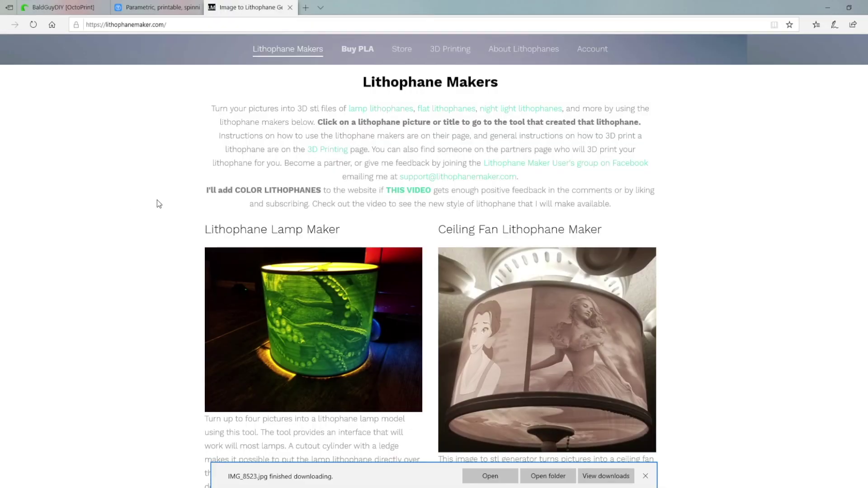
{"action": "scroll", "coordinate": [170, 197], "scroll_direction": "down", "scroll_amount": 5}
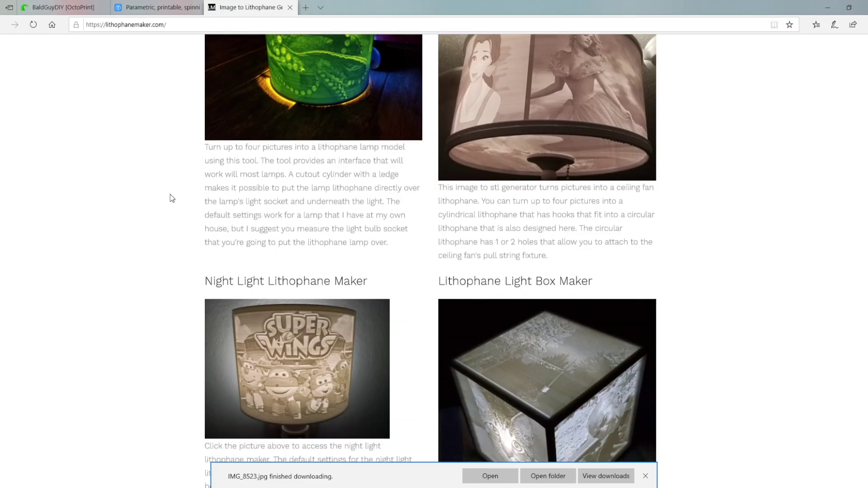
{"action": "scroll", "coordinate": [170, 197], "scroll_direction": "down", "scroll_amount": 8}
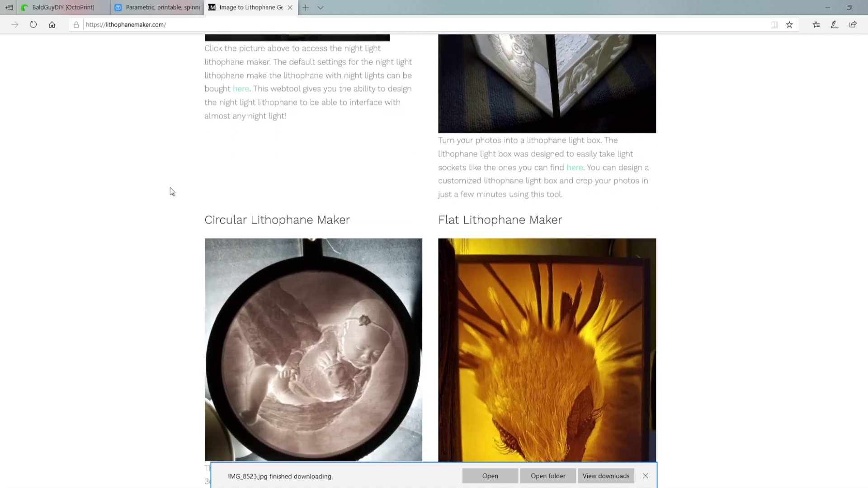
{"action": "scroll", "coordinate": [170, 188], "scroll_direction": "down", "scroll_amount": 4}
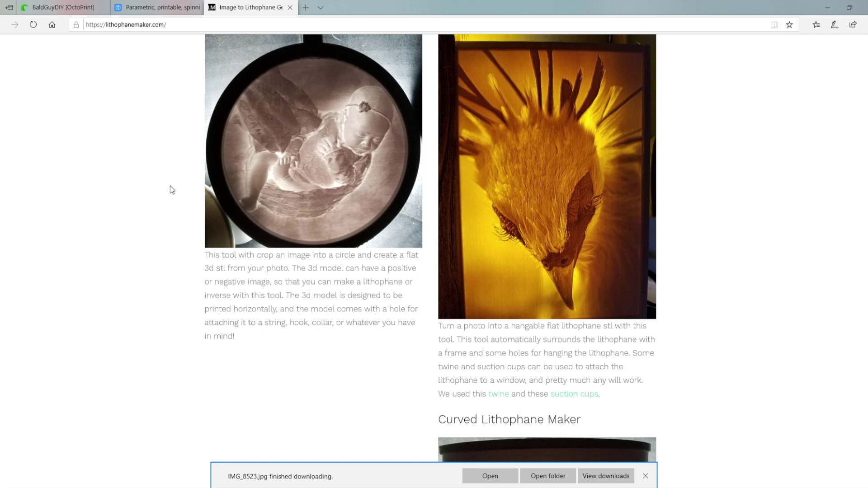
{"action": "scroll", "coordinate": [170, 186], "scroll_direction": "down", "scroll_amount": 8}
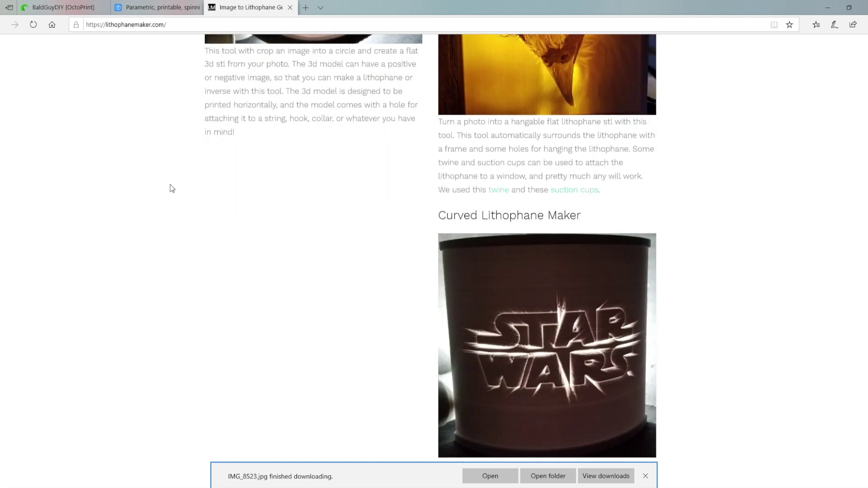
{"action": "scroll", "coordinate": [171, 187], "scroll_direction": "up", "scroll_amount": 2}
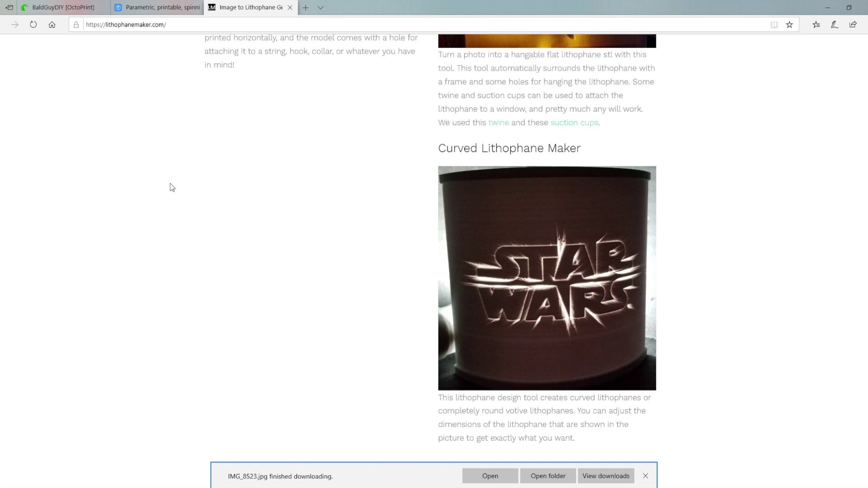
{"action": "scroll", "coordinate": [170, 184], "scroll_direction": "up", "scroll_amount": 8}
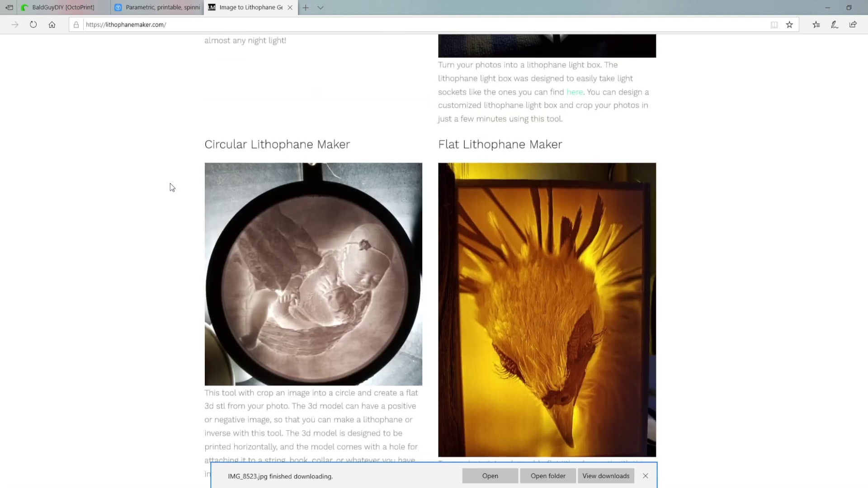
{"action": "scroll", "coordinate": [170, 183], "scroll_direction": "up", "scroll_amount": 13}
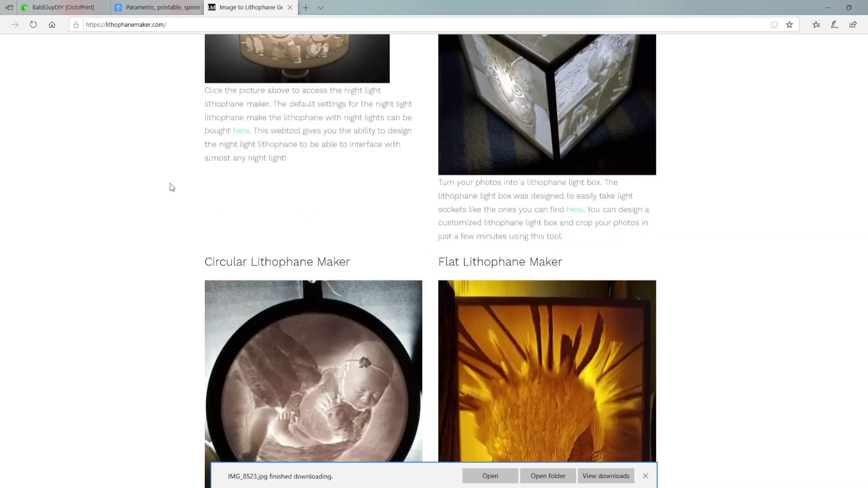
{"action": "scroll", "coordinate": [170, 184], "scroll_direction": "up", "scroll_amount": 3}
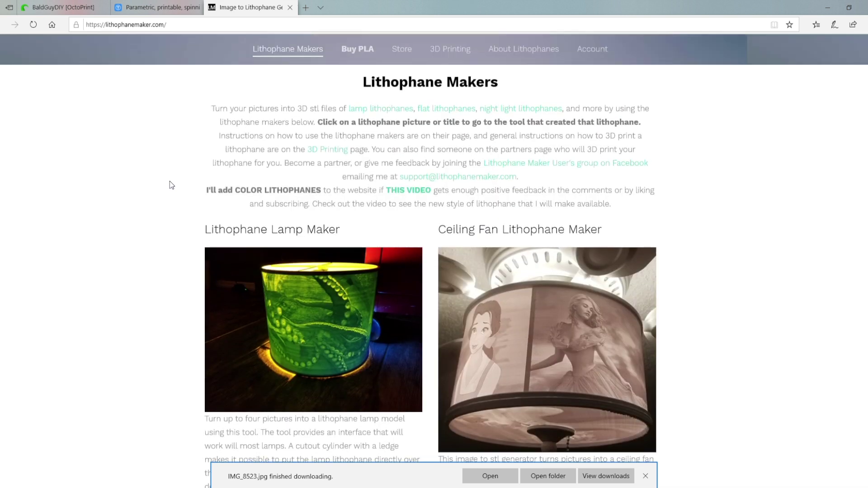
{"action": "scroll", "coordinate": [170, 184], "scroll_direction": "down", "scroll_amount": 15}
{"action": "scroll", "coordinate": [169, 181], "scroll_direction": "down", "scroll_amount": 4}
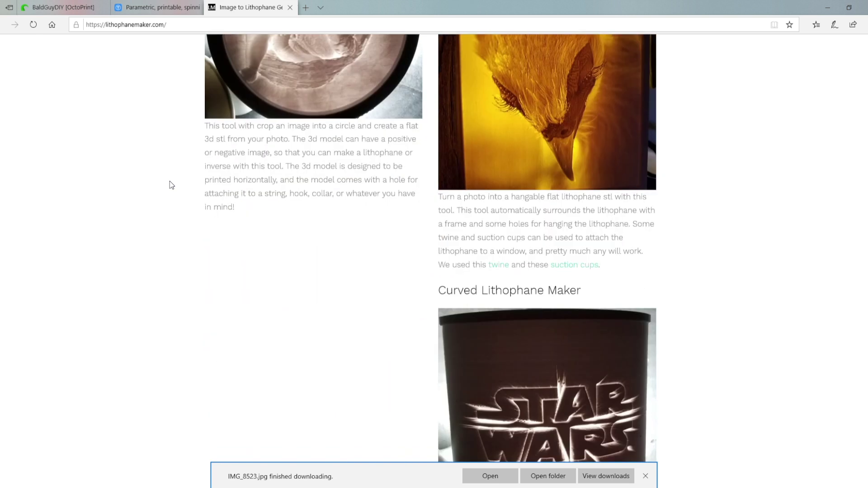
{"action": "scroll", "coordinate": [170, 181], "scroll_direction": "up", "scroll_amount": 4}
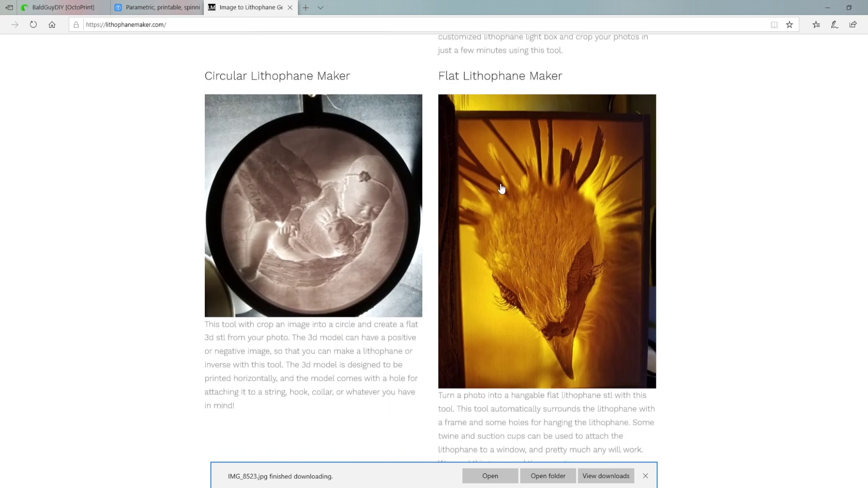
{"action": "left_click", "coordinate": [521, 190]}
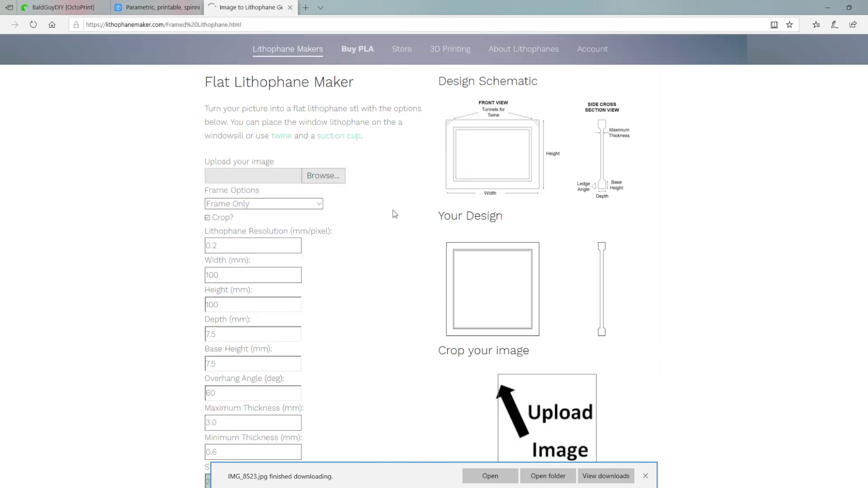
Upload the family photo IMG_8523.jpg and keep the Frame Only frame style.
{"action": "left_click", "coordinate": [320, 177]}
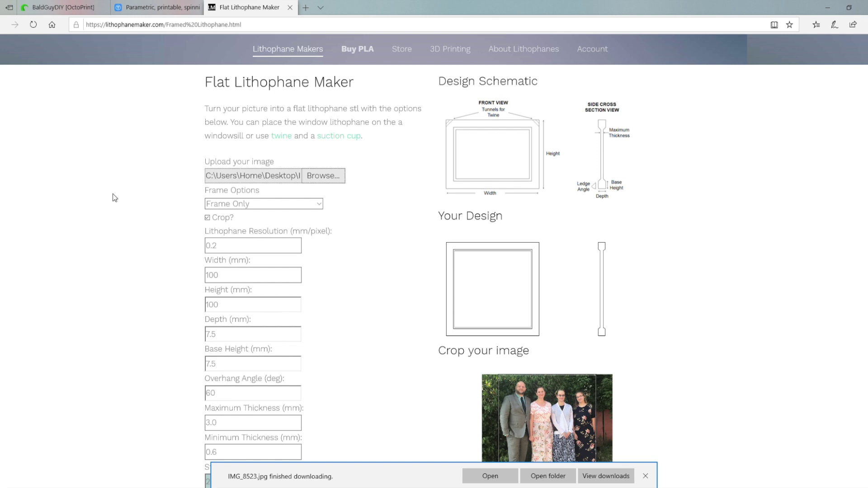
{"action": "scroll", "coordinate": [169, 239], "scroll_direction": "down", "scroll_amount": 3}
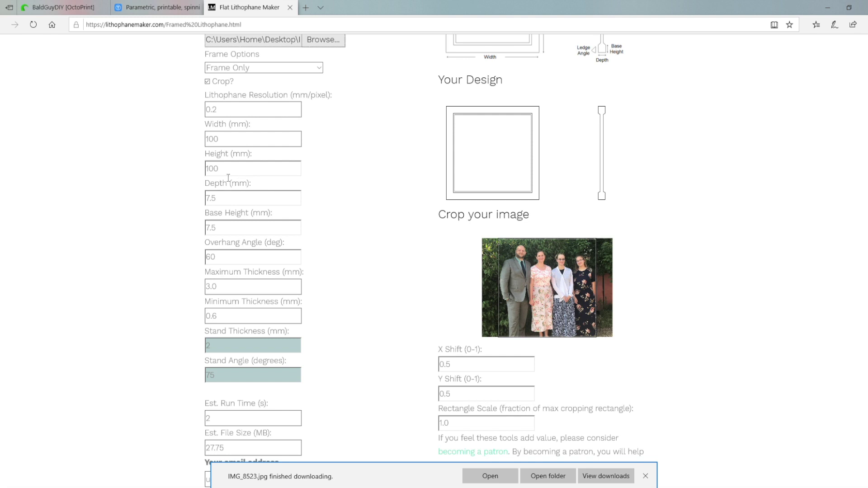
{"action": "scroll", "coordinate": [184, 188], "scroll_direction": "up", "scroll_amount": 1}
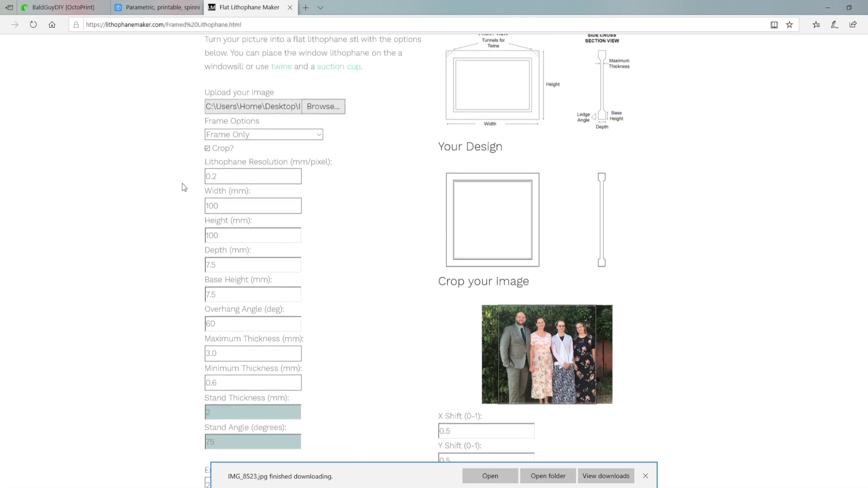
{"action": "left_click", "coordinate": [318, 139]}
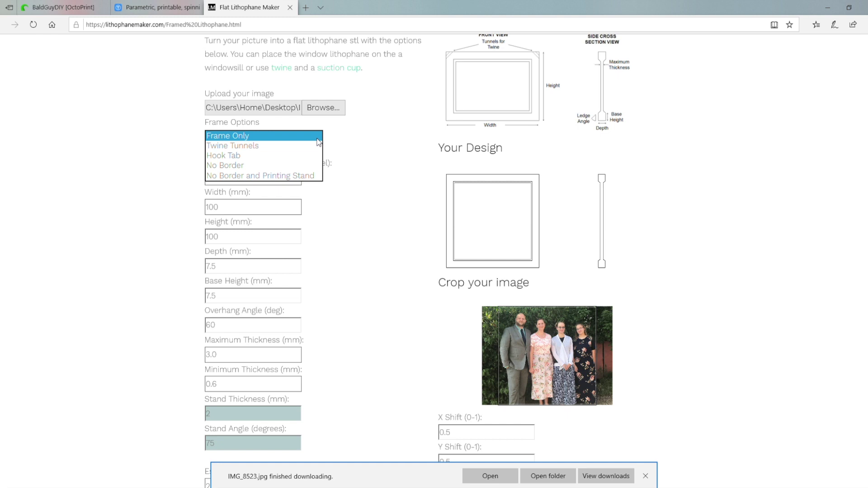
{"action": "left_click", "coordinate": [318, 137]}
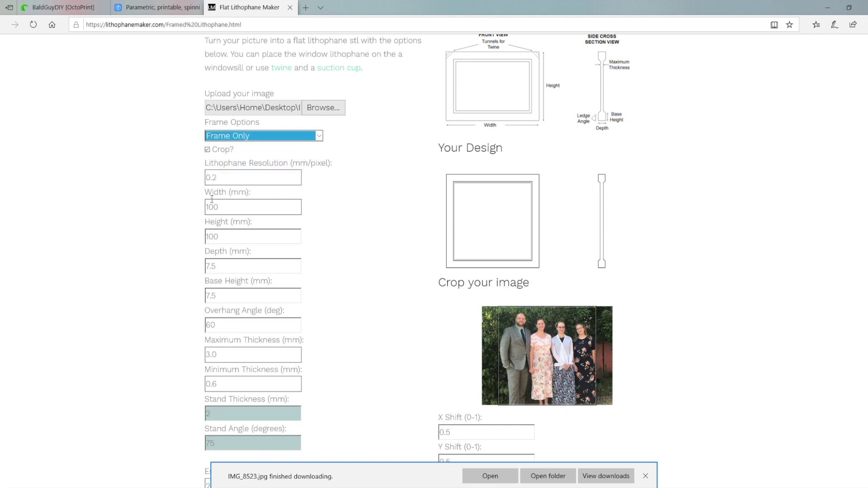
Make a first edit to the last digit of the crop's X Shift value.
{"action": "scroll", "coordinate": [193, 198], "scroll_direction": "down", "scroll_amount": 2}
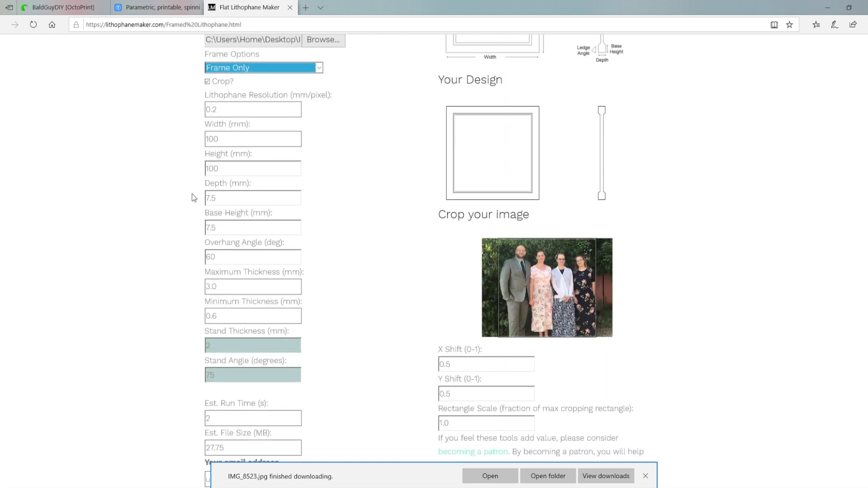
{"action": "scroll", "coordinate": [193, 198], "scroll_direction": "down", "scroll_amount": 2}
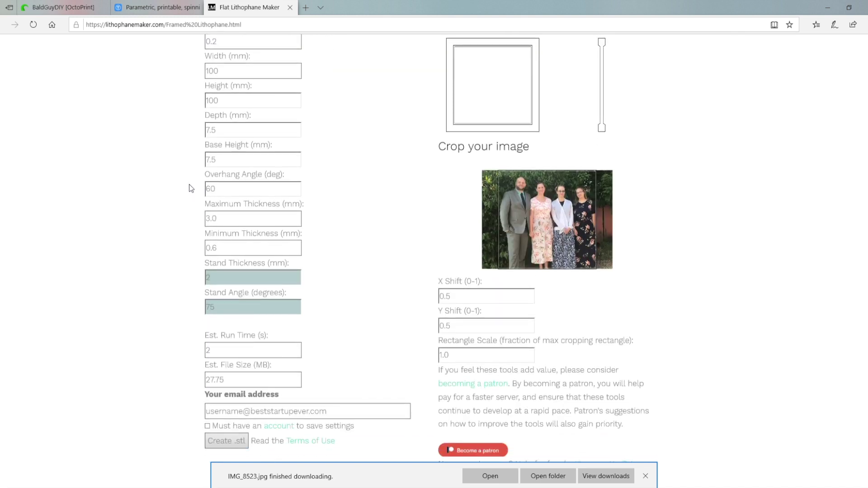
{"action": "scroll", "coordinate": [189, 183], "scroll_direction": "down", "scroll_amount": 2}
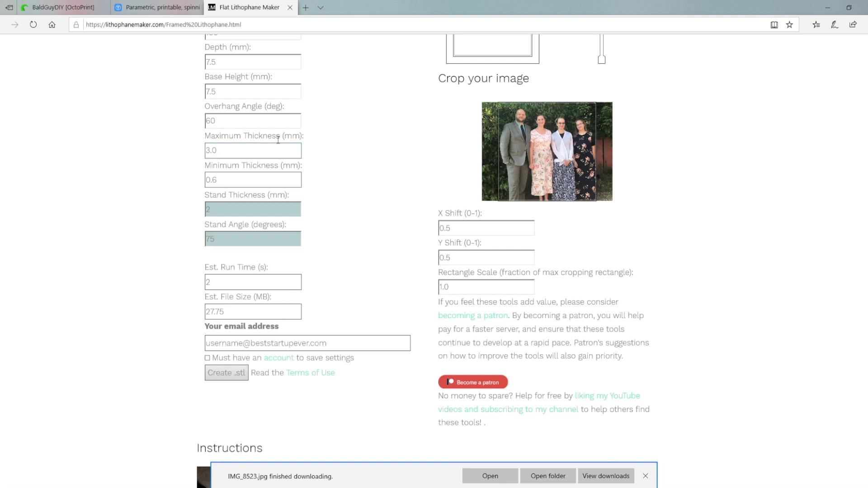
{"action": "scroll", "coordinate": [217, 189], "scroll_direction": "down", "scroll_amount": 2}
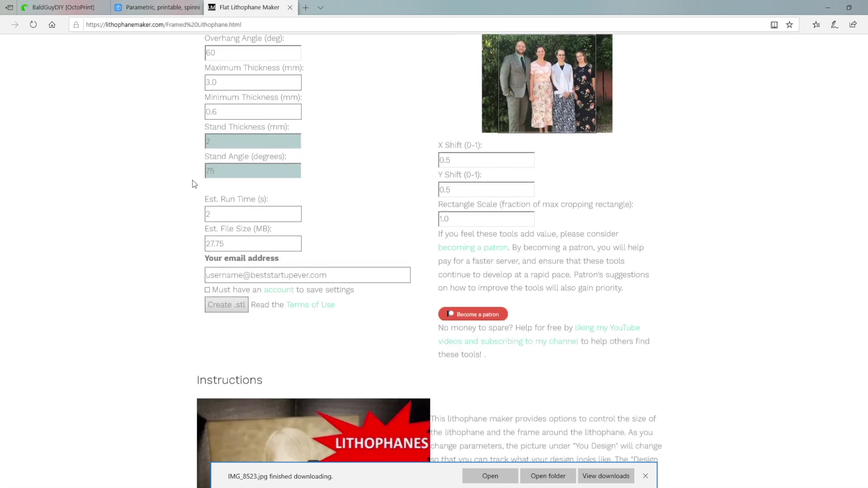
{"action": "scroll", "coordinate": [194, 183], "scroll_direction": "up", "scroll_amount": 2}
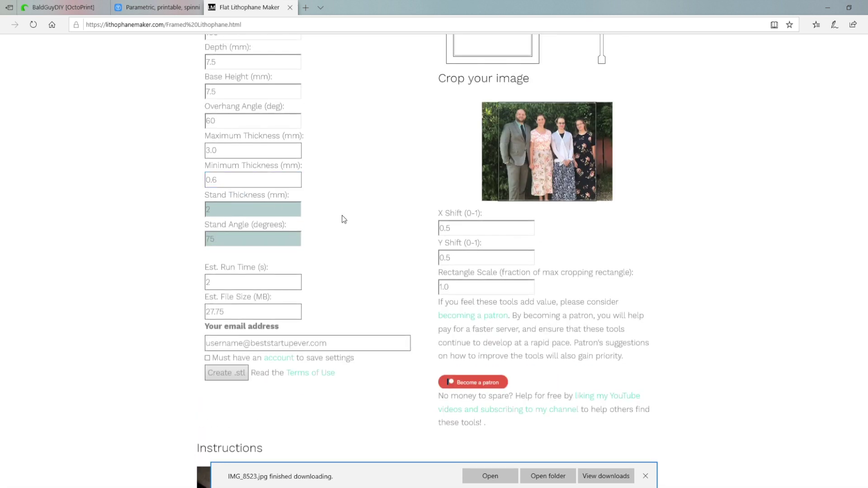
{"action": "left_click", "coordinate": [457, 232]}
{"action": "left_click_drag", "start_coordinate": [453, 232], "coordinate": [448, 233]}
{"action": "type", "text": "6"}
{"action": "key", "text": "Tab"}
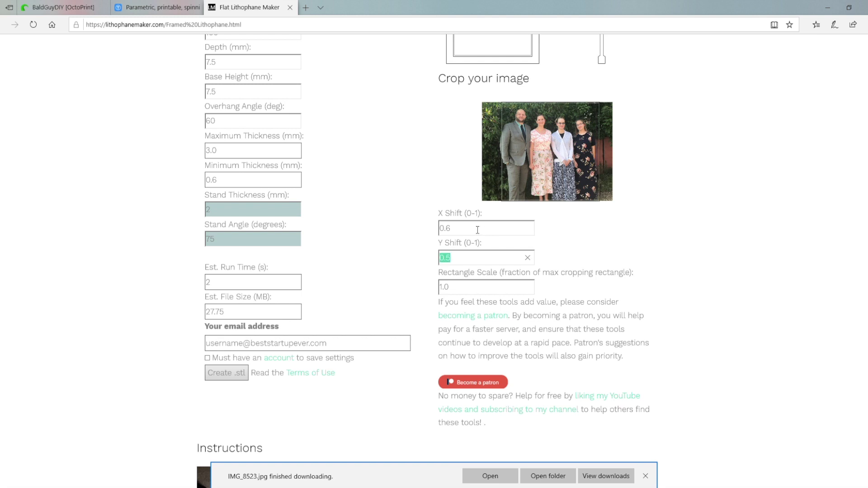
Correct the X Shift to 0.55, leaving Y Shift at 0.5.
{"action": "left_click_drag", "start_coordinate": [455, 232], "coordinate": [452, 235]}
{"action": "type", "text": "55"}
{"action": "key", "text": "Tab"}
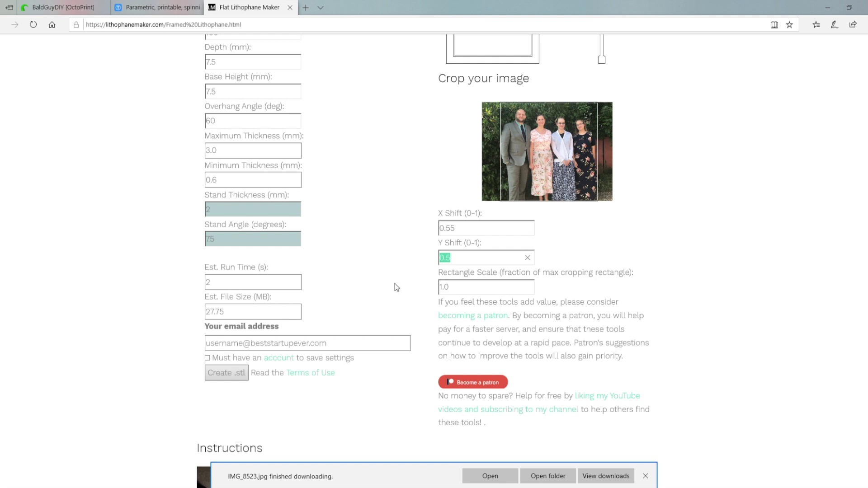
{"action": "scroll", "coordinate": [396, 288], "scroll_direction": "down", "scroll_amount": 5}
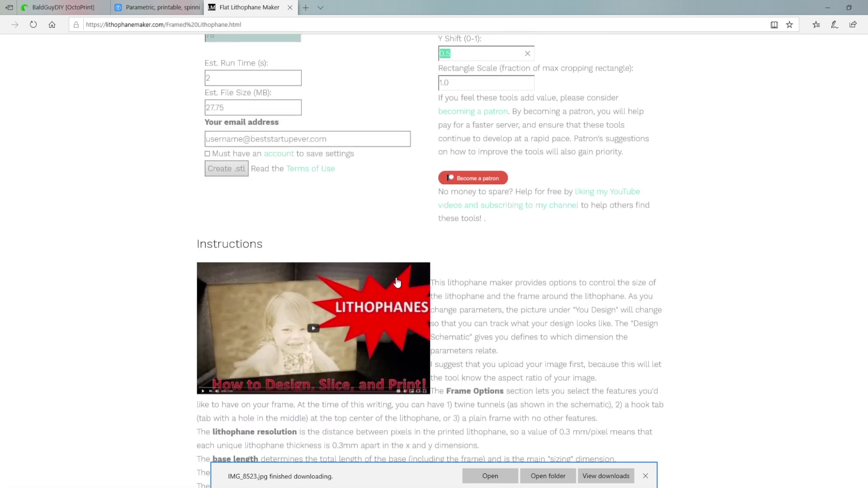
{"action": "scroll", "coordinate": [396, 283], "scroll_direction": "down", "scroll_amount": 5}
{"action": "scroll", "coordinate": [396, 280], "scroll_direction": "up", "scroll_amount": 8}
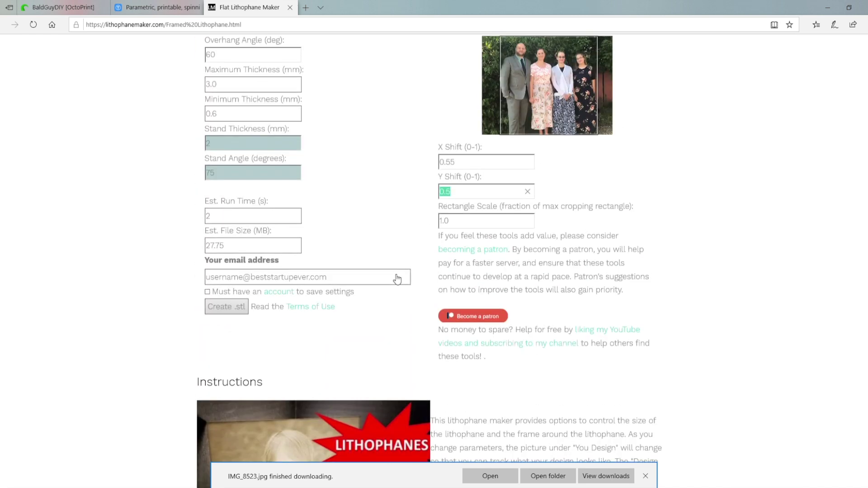
{"action": "left_click", "coordinate": [397, 278]}
Enter the email address, generate the family-photo lithophane STL, and dismiss the download notice.
{"action": "left_click", "coordinate": [279, 278]}
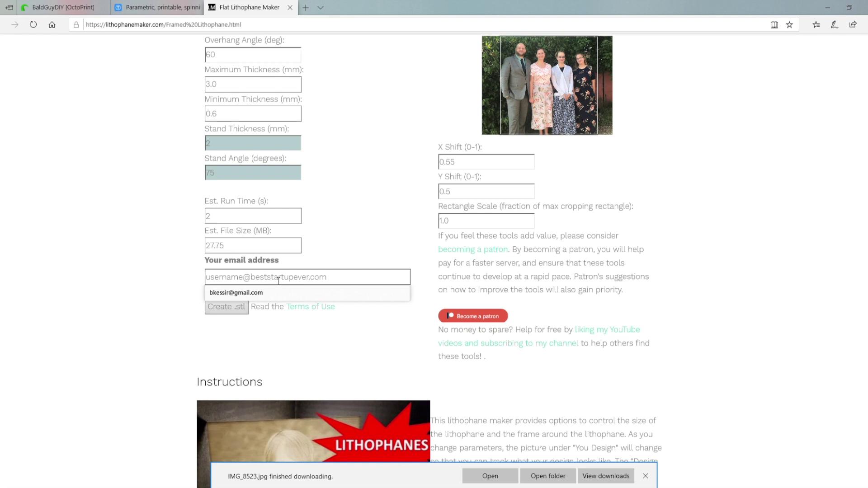
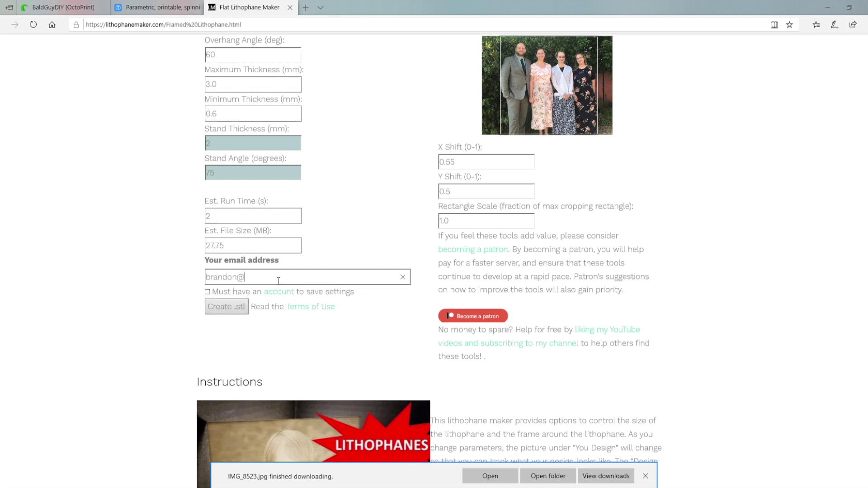
{"action": "left_click", "coordinate": [242, 307]}
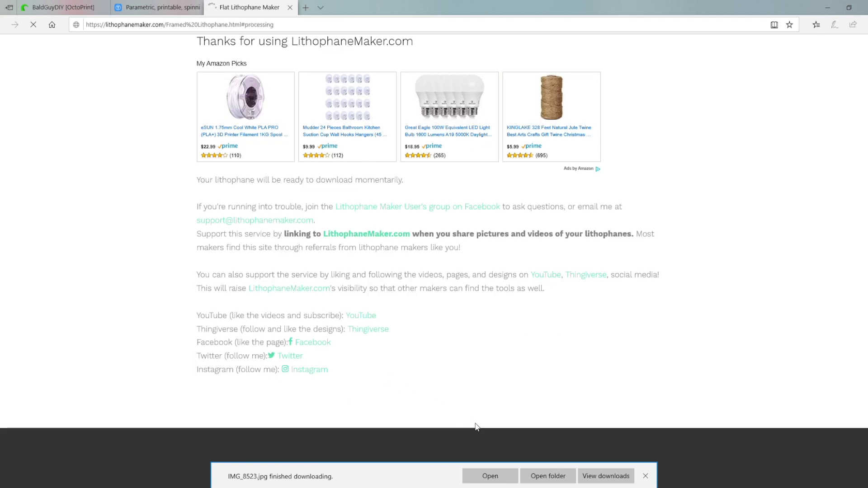
{"action": "left_click", "coordinate": [646, 477]}
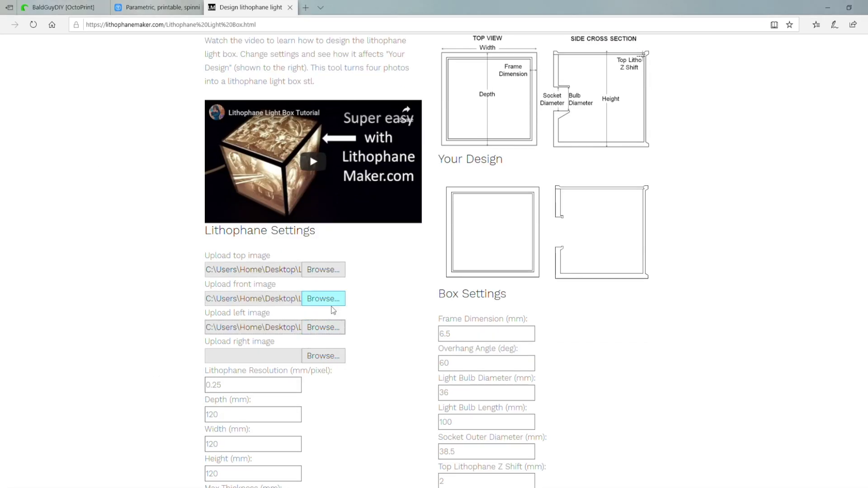
Add the right-side kitten image and set box Depth, Width and Height to 150.
{"action": "left_click", "coordinate": [324, 356]}
{"action": "scroll", "coordinate": [296, 84], "scroll_direction": "down", "scroll_amount": 3}
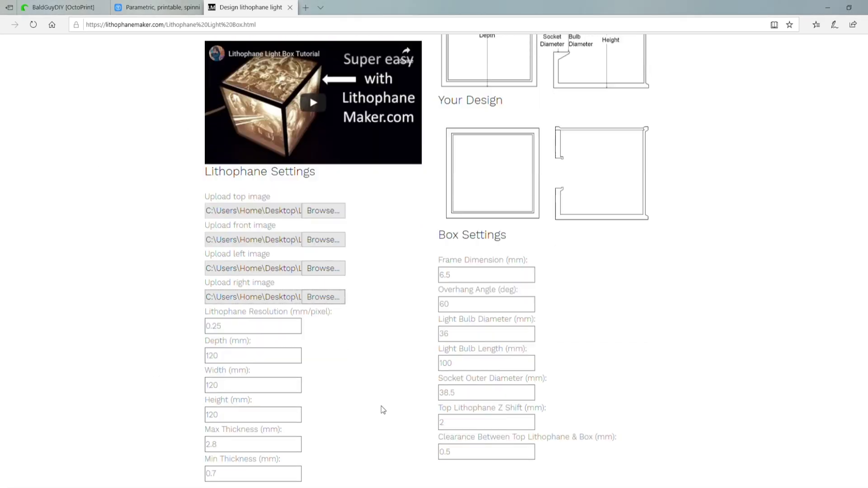
{"action": "double_click", "coordinate": [259, 281]}
{"action": "type", "text": "150"}
{"action": "key", "text": "Tab"}
{"action": "type", "text": "150"}
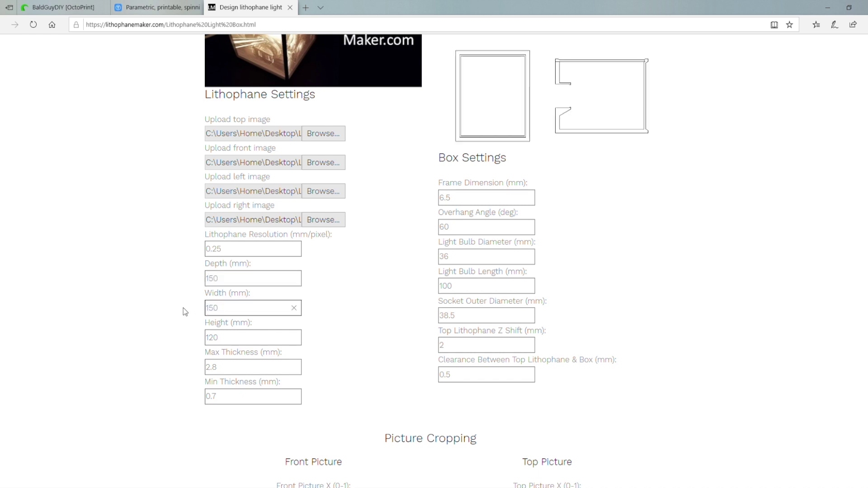
{"action": "key", "text": "Tab"}
{"action": "type", "text": "150"}
{"action": "key", "text": "Tab"}
Adjust crops (Top X 0.25, Left X 0.65, Right Y 0.55) and save box-kitten4.zip.
{"action": "scroll", "coordinate": [357, 374], "scroll_direction": "up", "scroll_amount": 5}
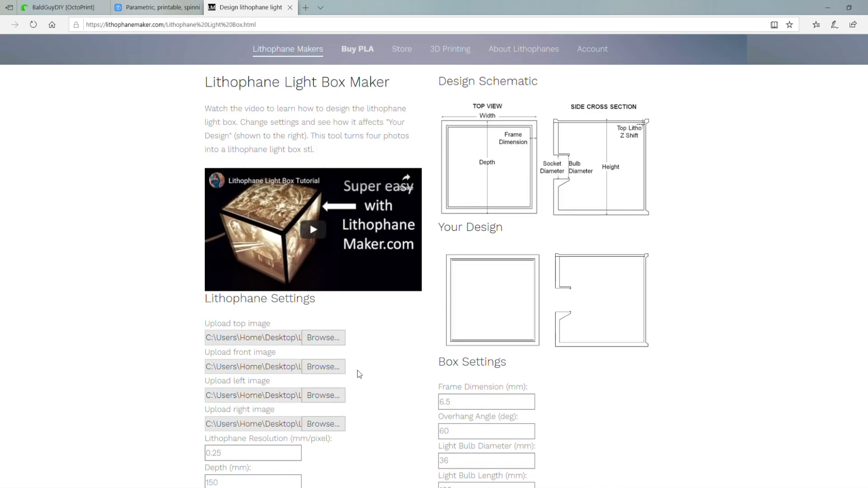
{"action": "scroll", "coordinate": [360, 374], "scroll_direction": "down", "scroll_amount": 1}
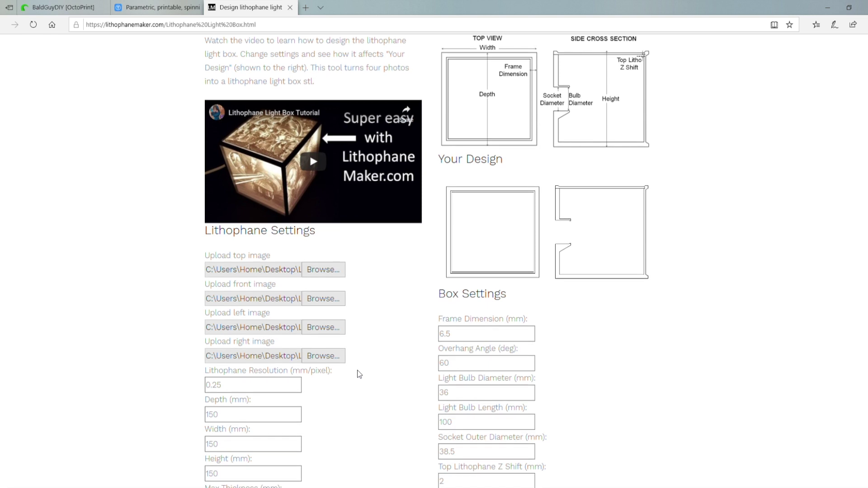
{"action": "scroll", "coordinate": [359, 374], "scroll_direction": "down", "scroll_amount": 9}
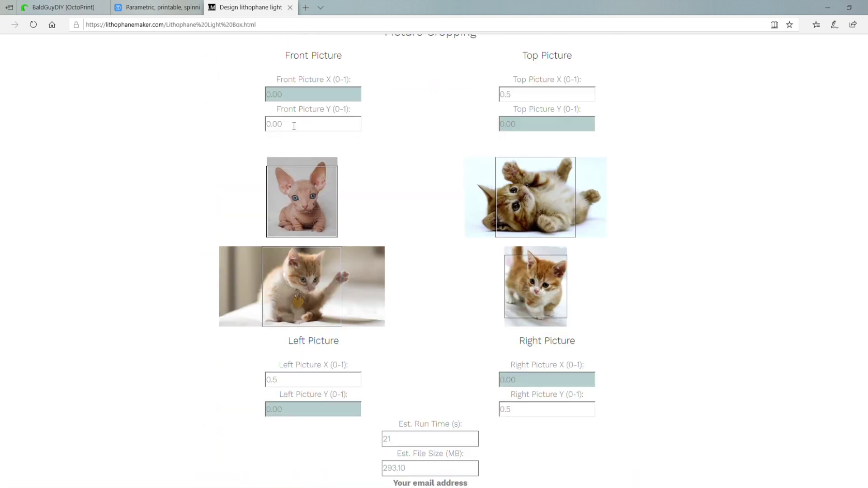
{"action": "key", "text": "Tab"}
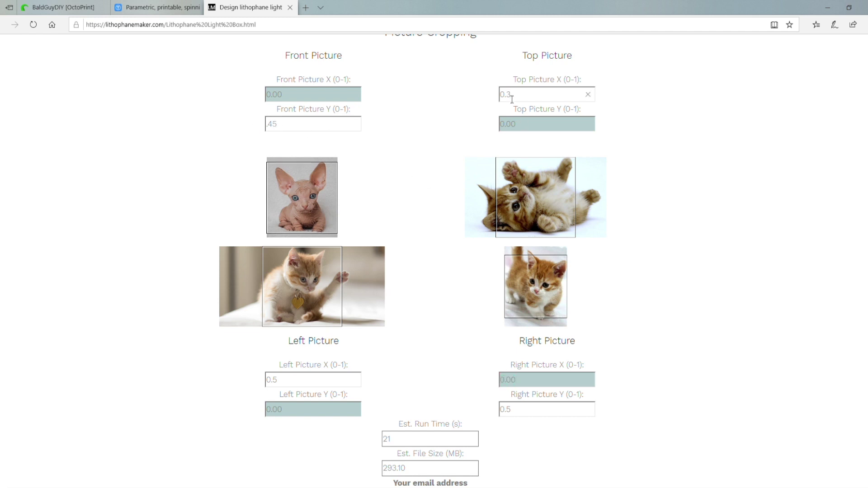
{"action": "key", "text": "Tab"}
{"action": "type", "text": "25"}
{"action": "key", "text": "Tab"}
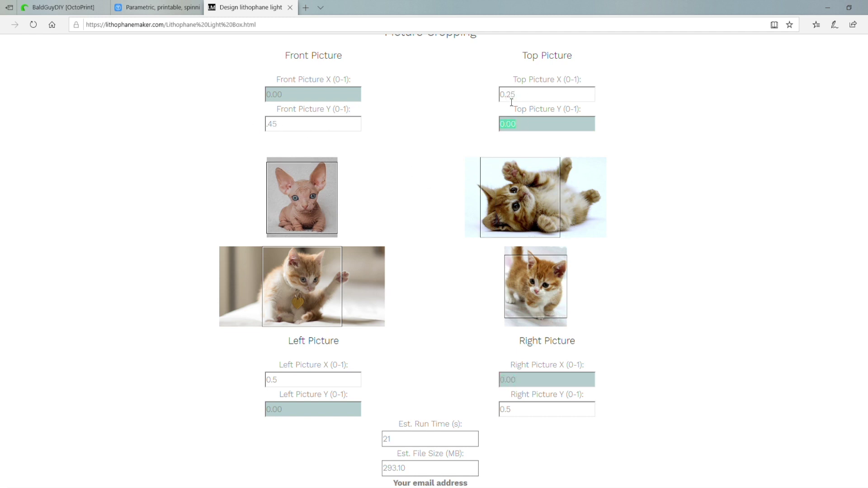
{"action": "key", "text": "Tab"}
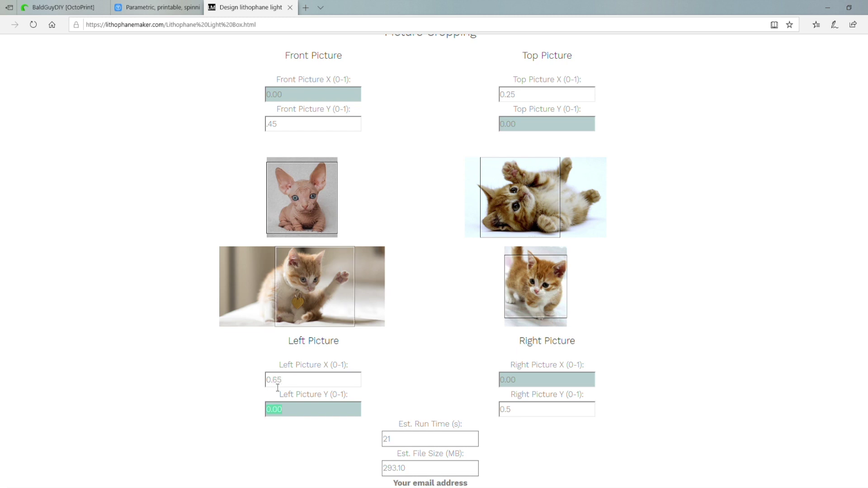
{"action": "left_click", "coordinate": [524, 416]}
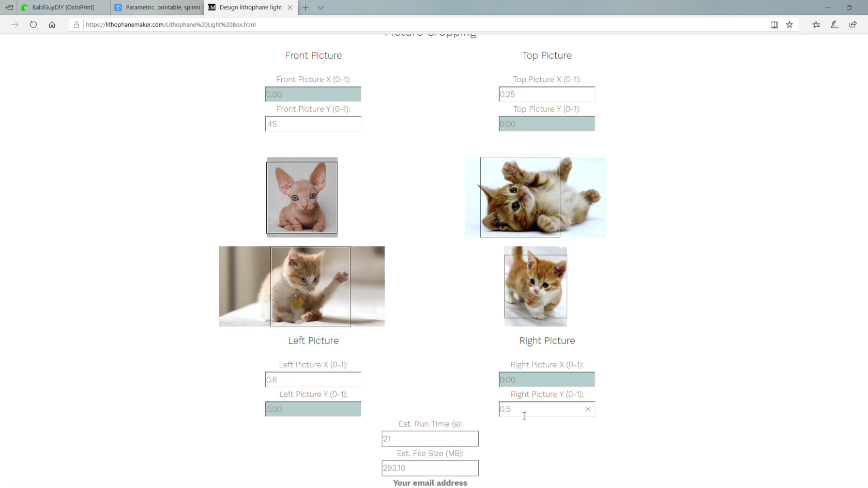
{"action": "type", "text": "5"}
{"action": "key", "text": "Tab"}
{"action": "scroll", "coordinate": [524, 416], "scroll_direction": "down", "scroll_amount": 3}
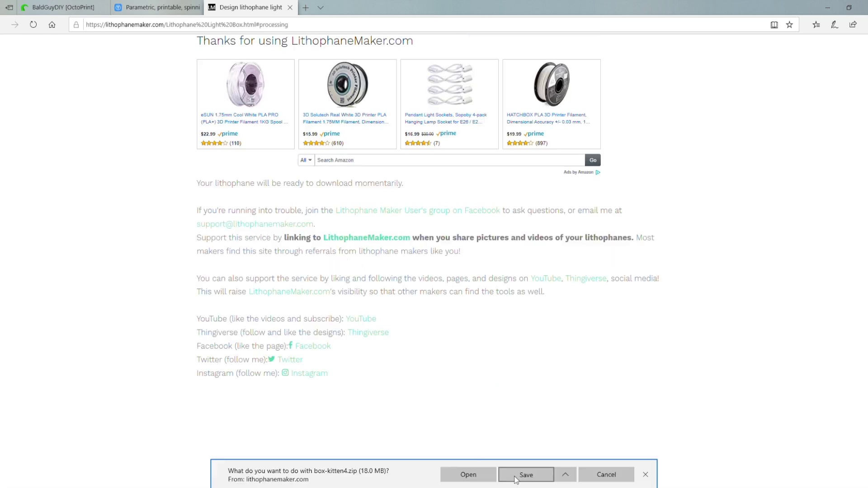
{"action": "left_click", "coordinate": [525, 474]}
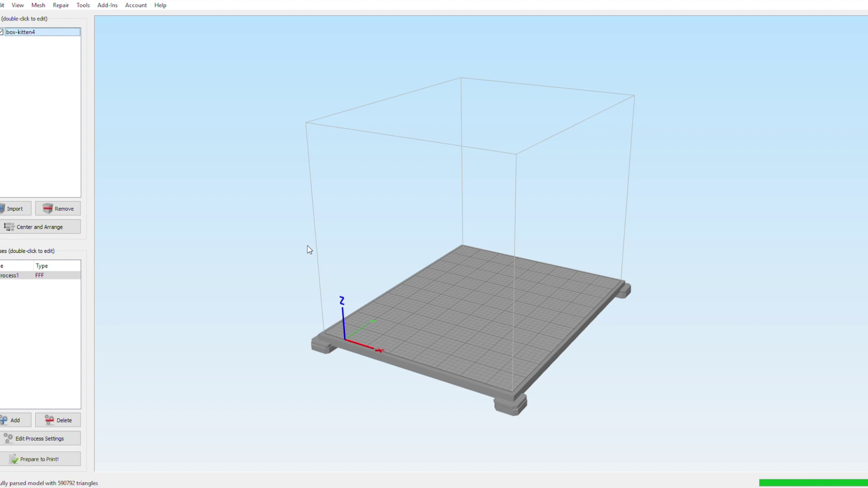
Orbit the view toward the kitten lithophane face and open Edit Process Settings.
{"action": "left_click_drag", "start_coordinate": [646, 356], "coordinate": [374, 353]}
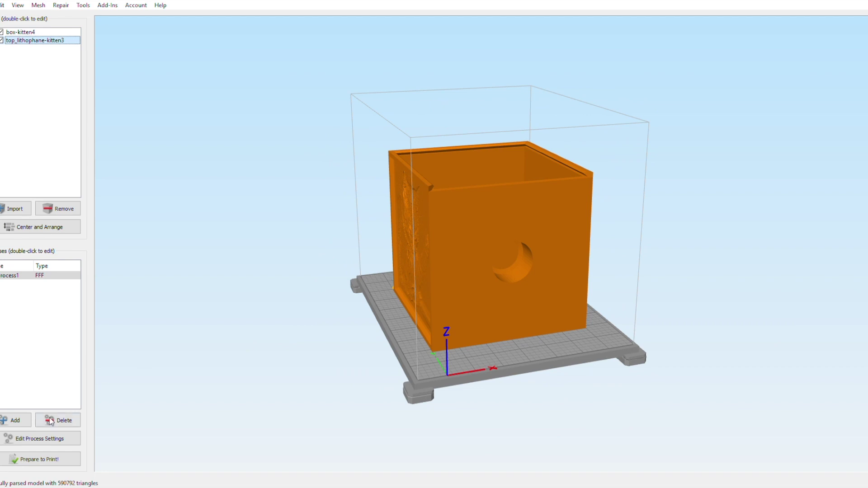
{"action": "left_click", "coordinate": [49, 435]}
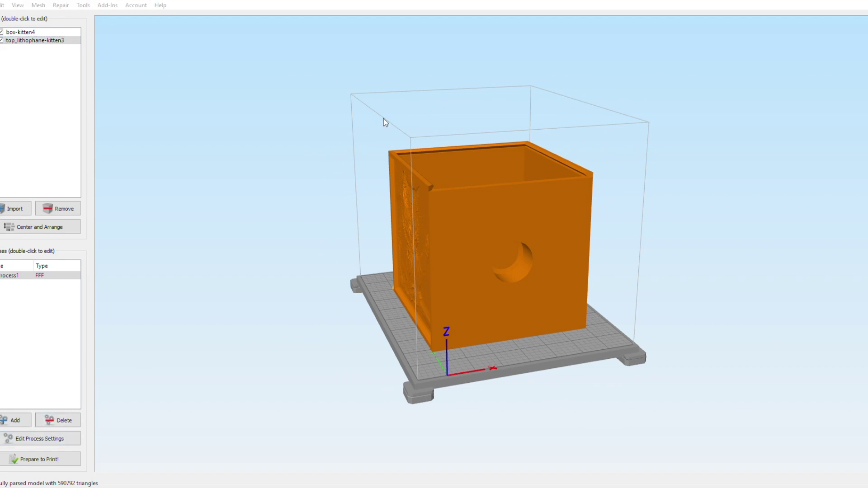